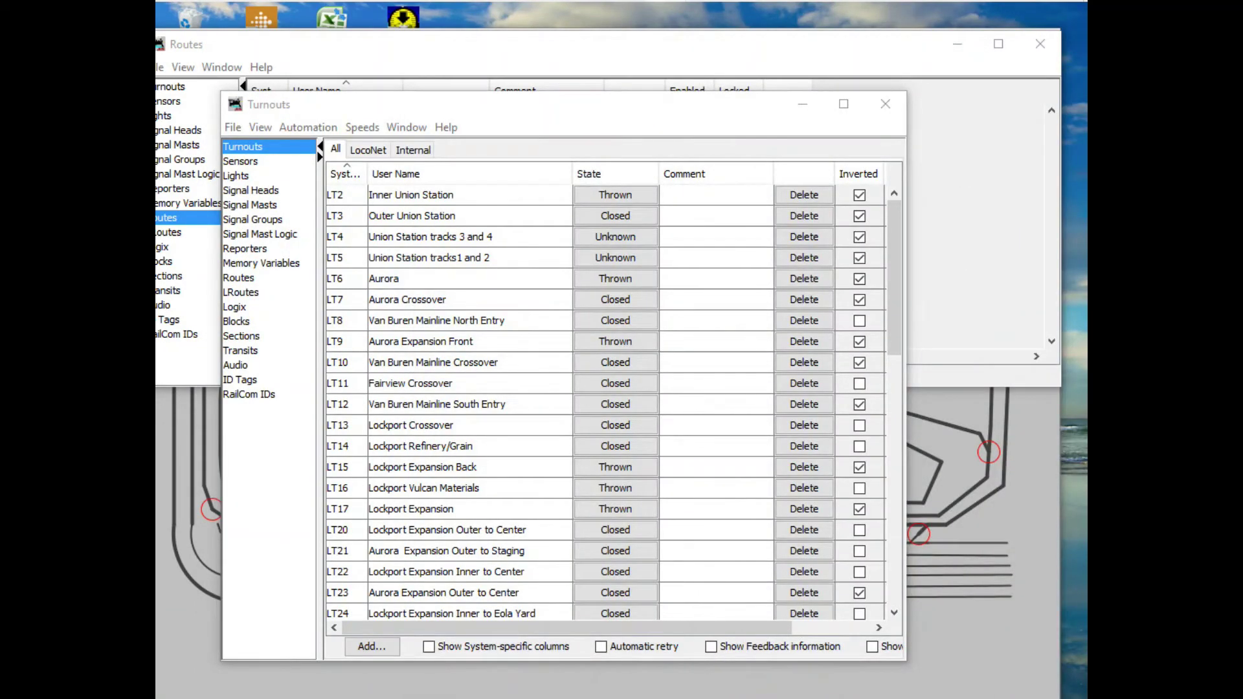
Step: Move the Turnouts and Add/Edit Route windows out of the way and bring the My Layout track panel forward for reference
{"action": "left_click_drag", "start_coordinate": [1081, 178], "coordinate": [333, 152]}
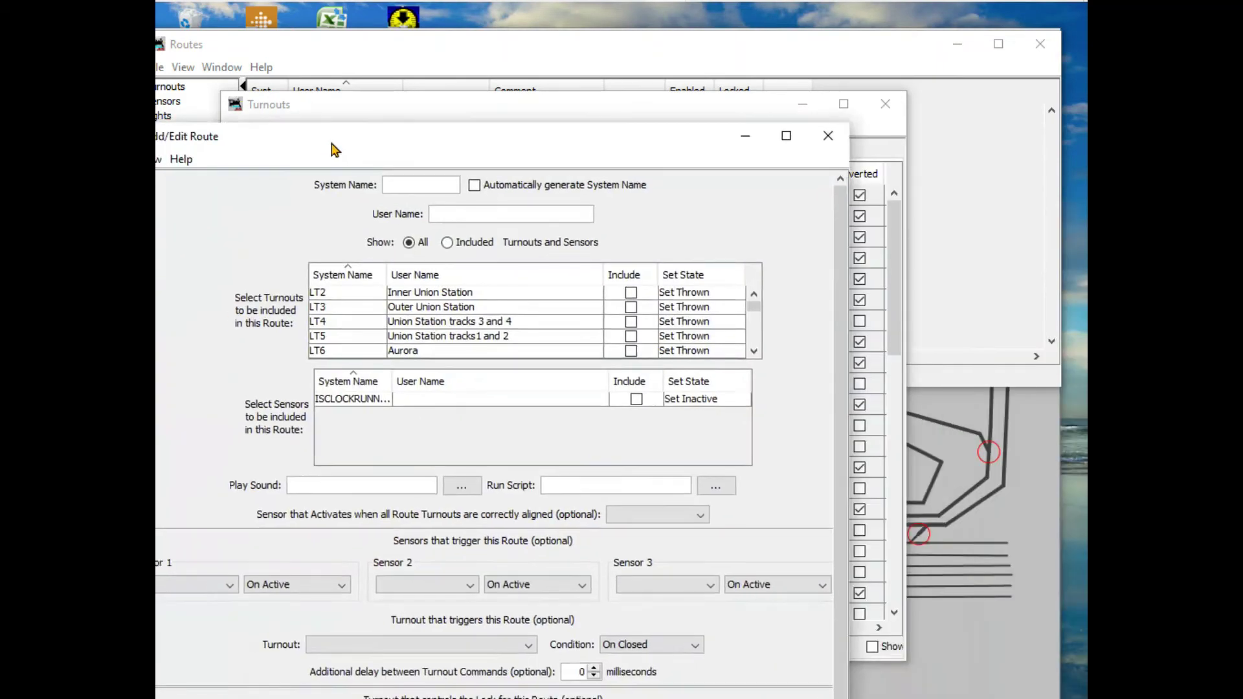
{"action": "left_click", "coordinate": [560, 114]}
{"action": "left_click_drag", "start_coordinate": [568, 105], "coordinate": [1242, 106]}
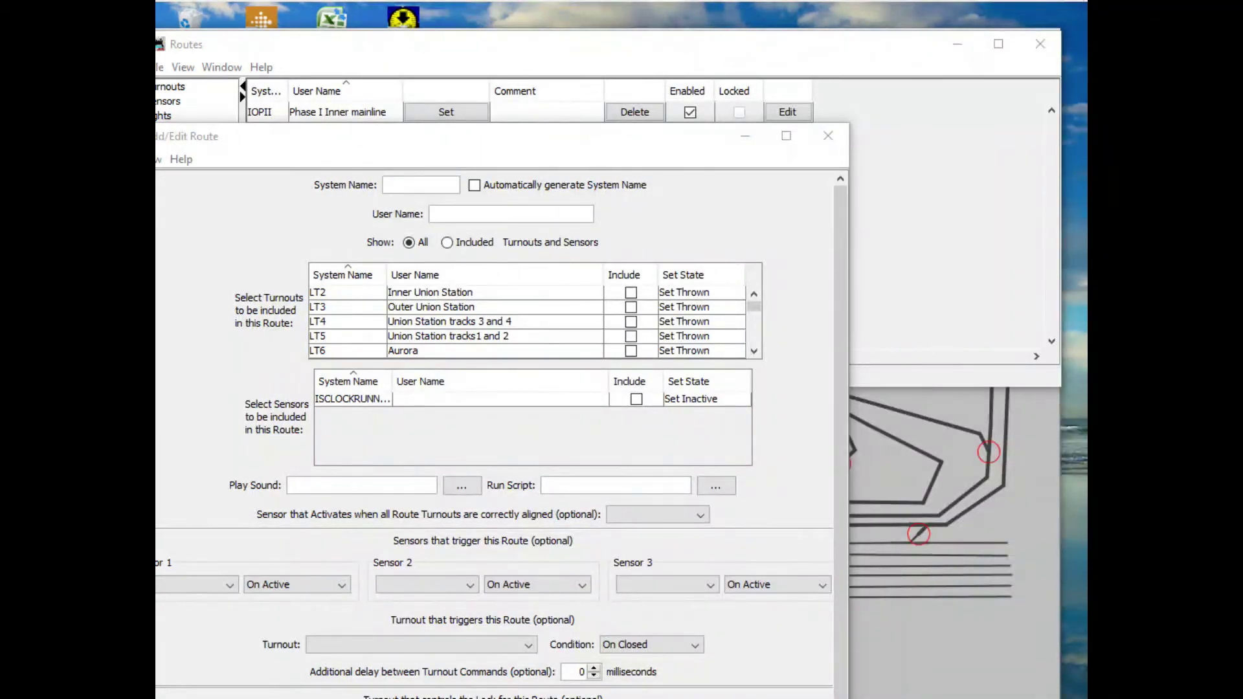
{"action": "left_click_drag", "start_coordinate": [485, 139], "coordinate": [588, 57]}
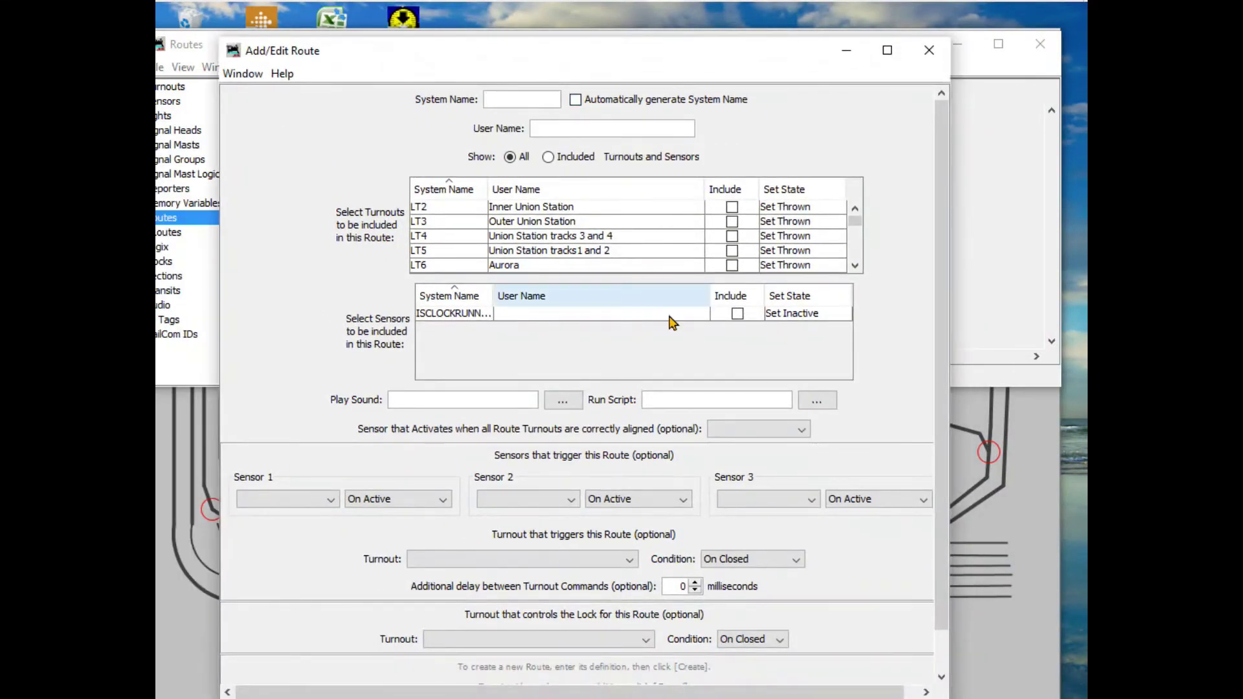
{"action": "left_click", "coordinate": [1036, 624]}
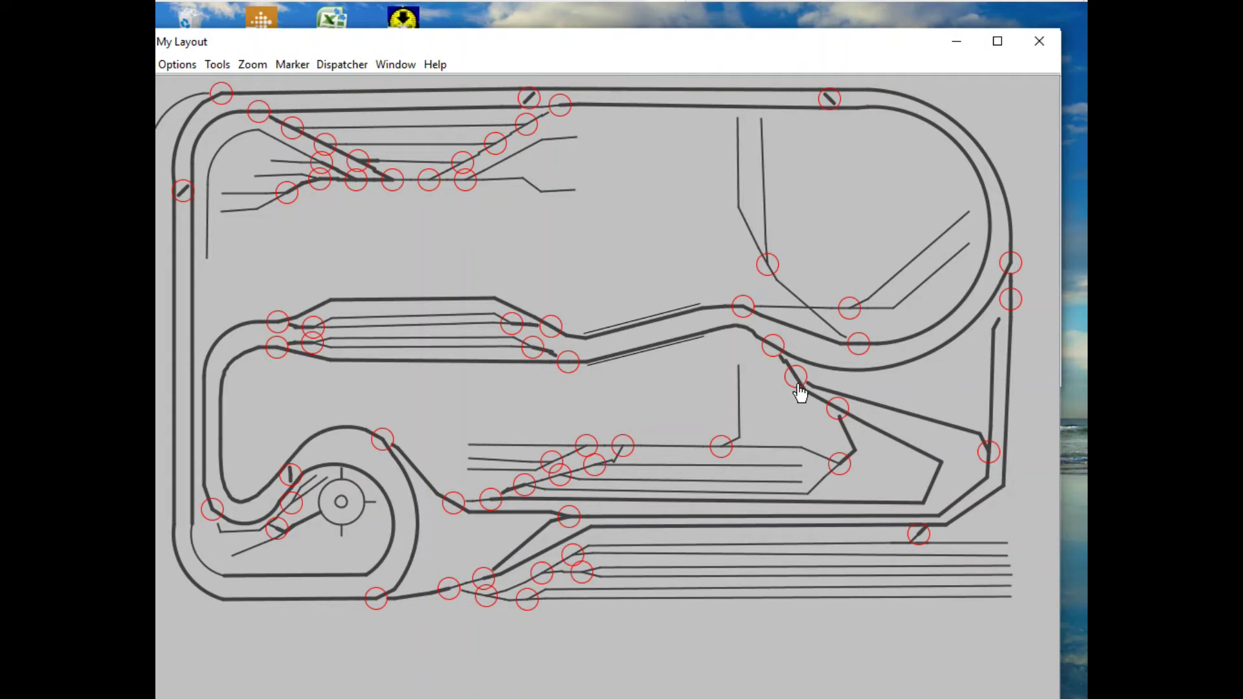
Step: Add a new route from the Routes table with system name PIIIC and user name Phase II Inner to Center Mainline
{"action": "mouse_move", "coordinate": [831, 8]}
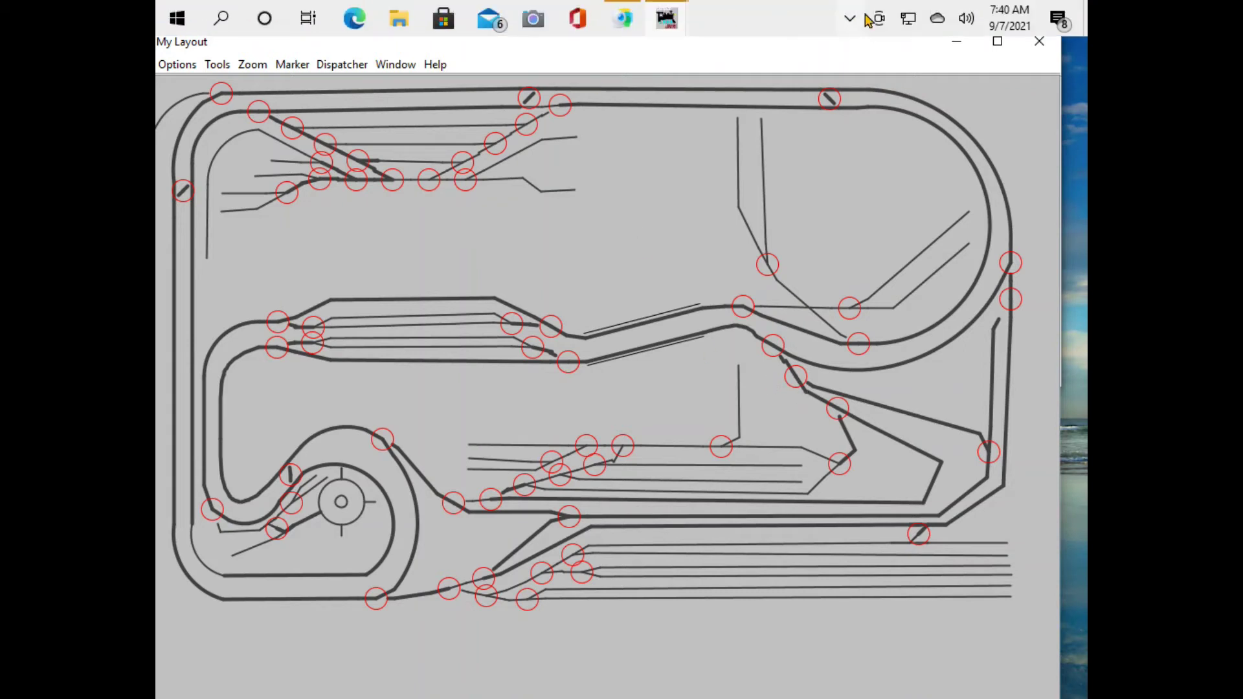
{"action": "mouse_move", "coordinate": [657, 18]}
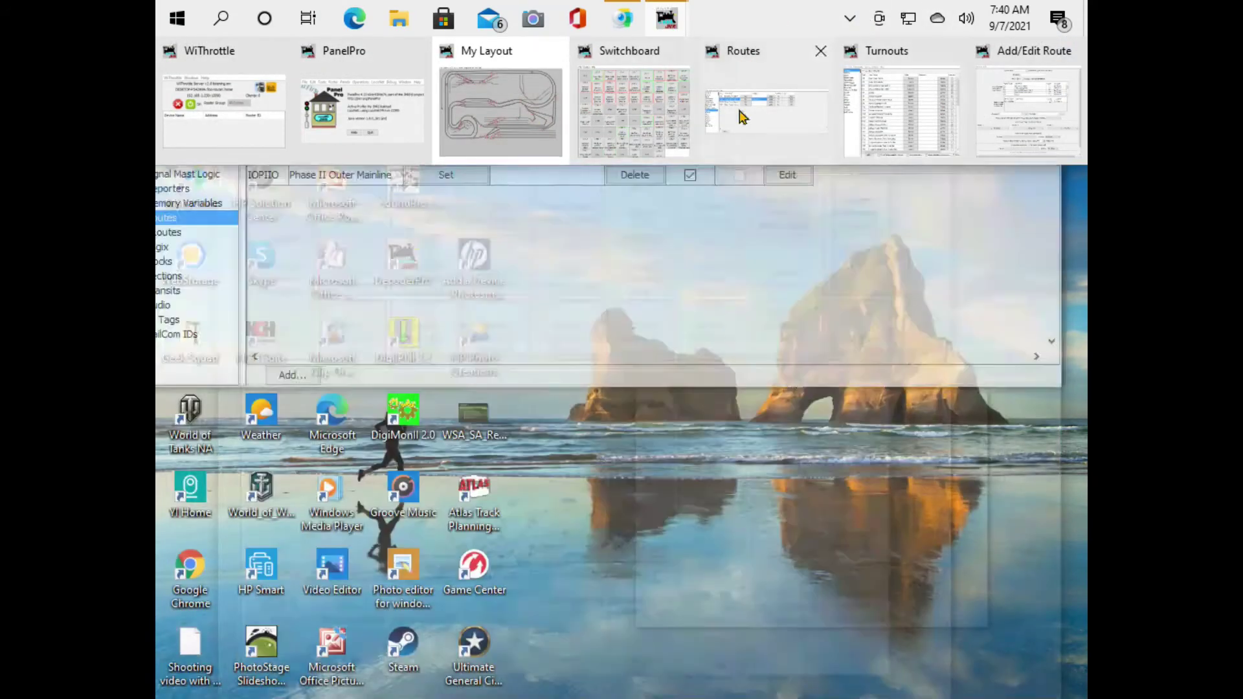
{"action": "left_click", "coordinate": [742, 117]}
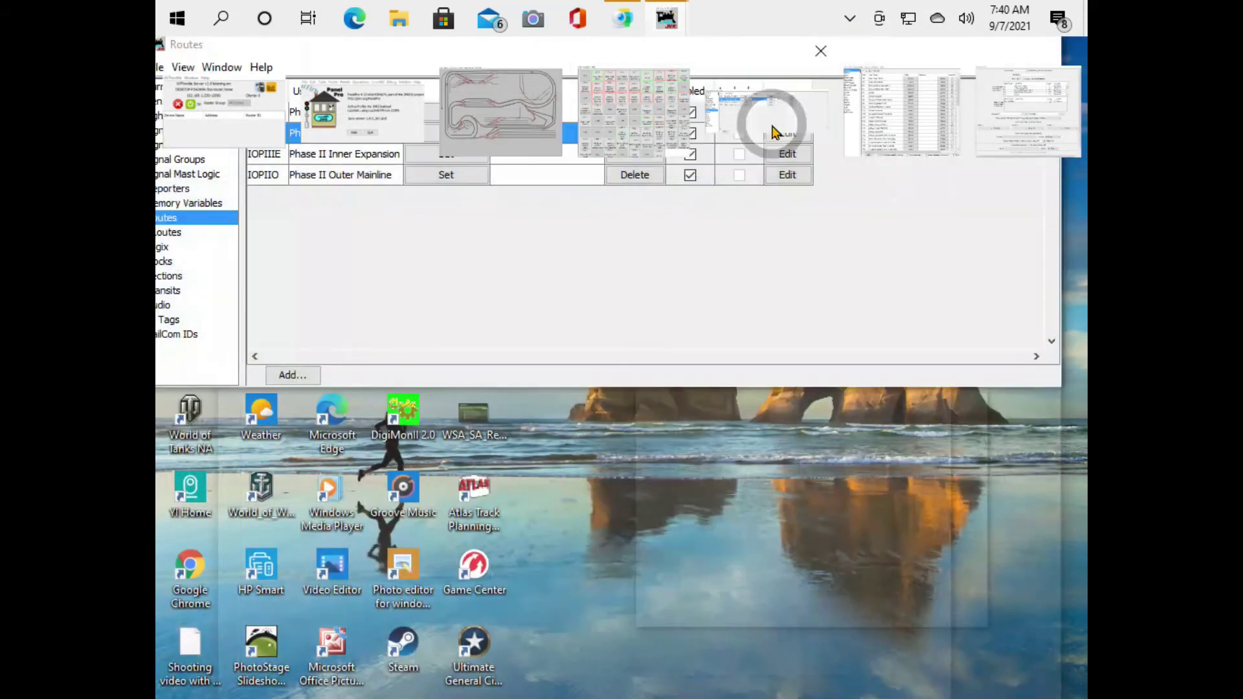
{"action": "left_click", "coordinate": [292, 375]}
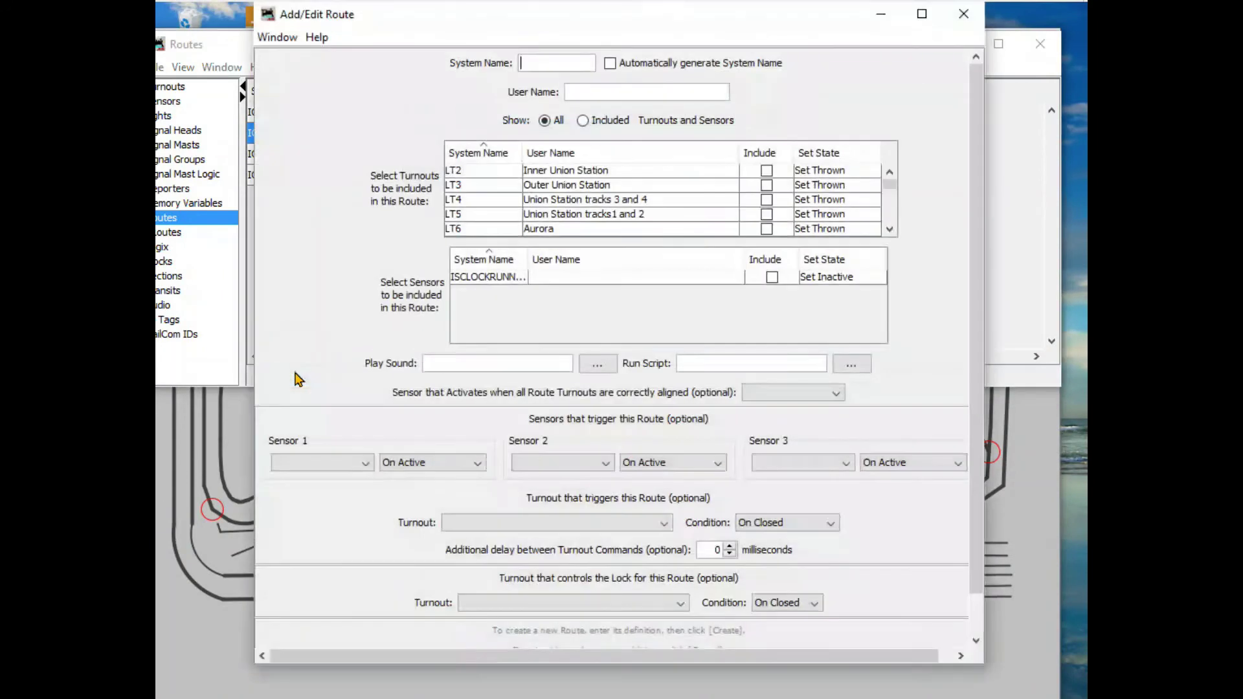
{"action": "left_click", "coordinate": [533, 60]}
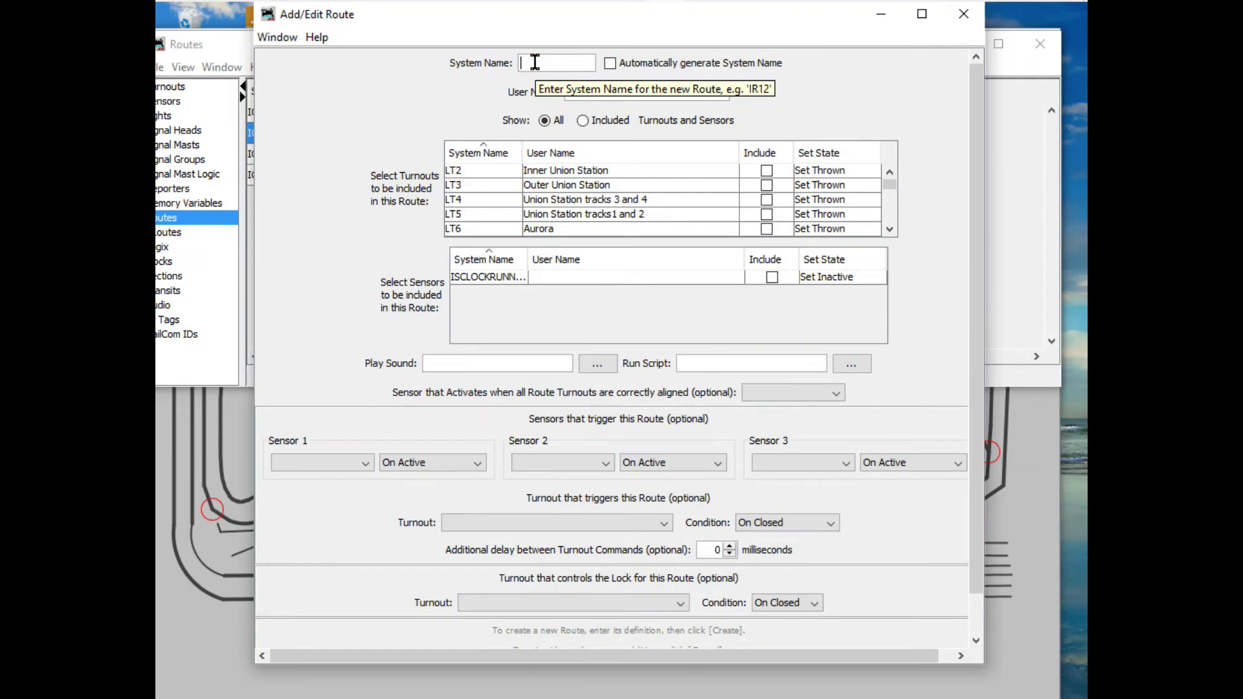
{"action": "type", "text": "PI"}
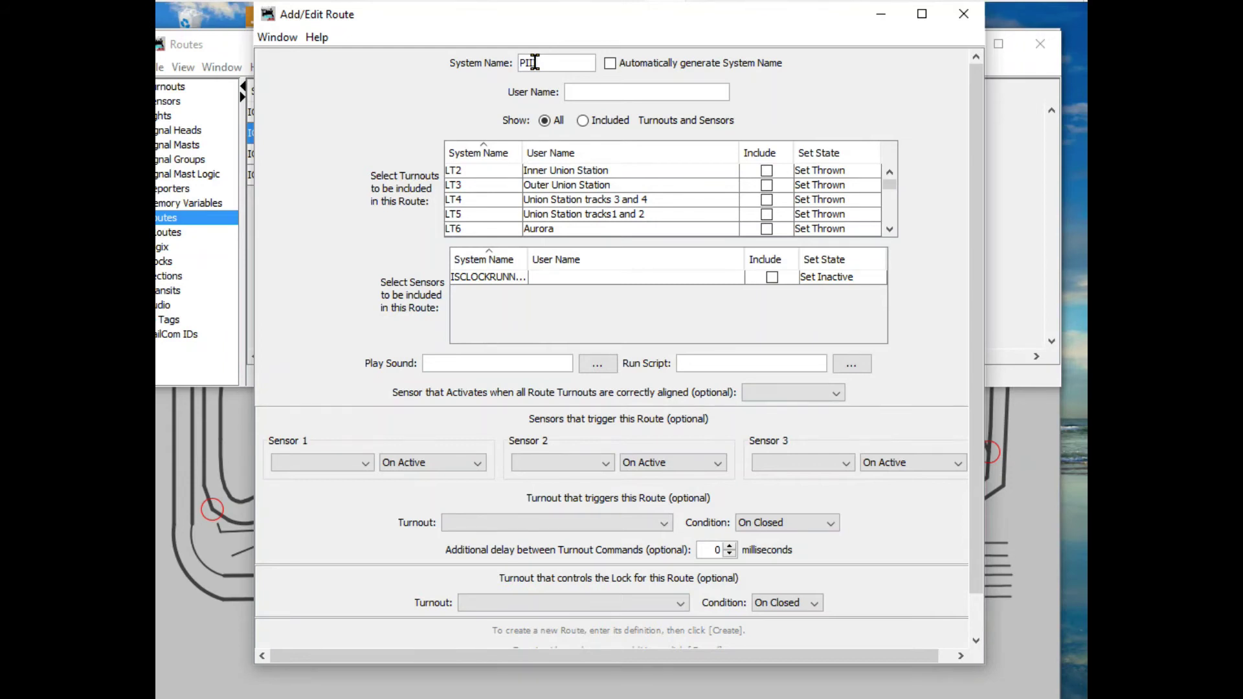
{"action": "type", "text": "IIC"}
{"action": "key", "text": "Tab"}
{"action": "type", "text": "Phase II Inner to Ce"}
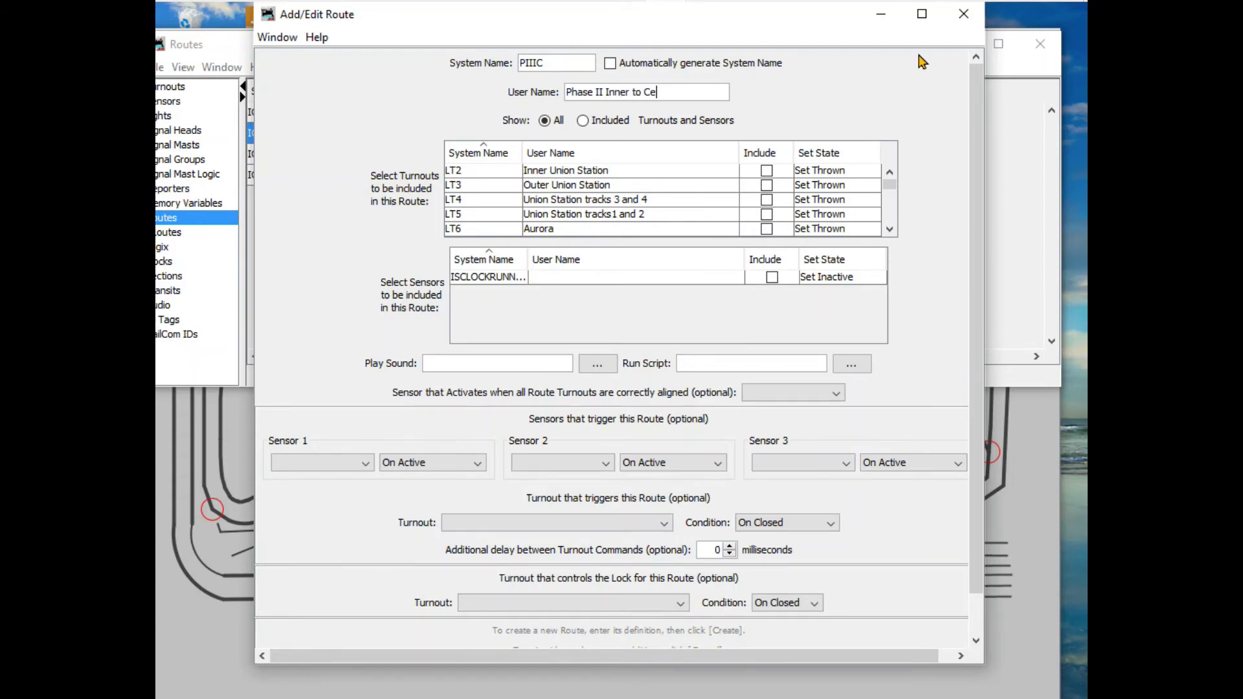
{"action": "type", "text": "nter Mainline"}
Step: Include turnout LT3 Outer Union Station in the route with its state as Set Closed
{"action": "left_click", "coordinate": [767, 185]}
{"action": "left_click", "coordinate": [828, 187]}
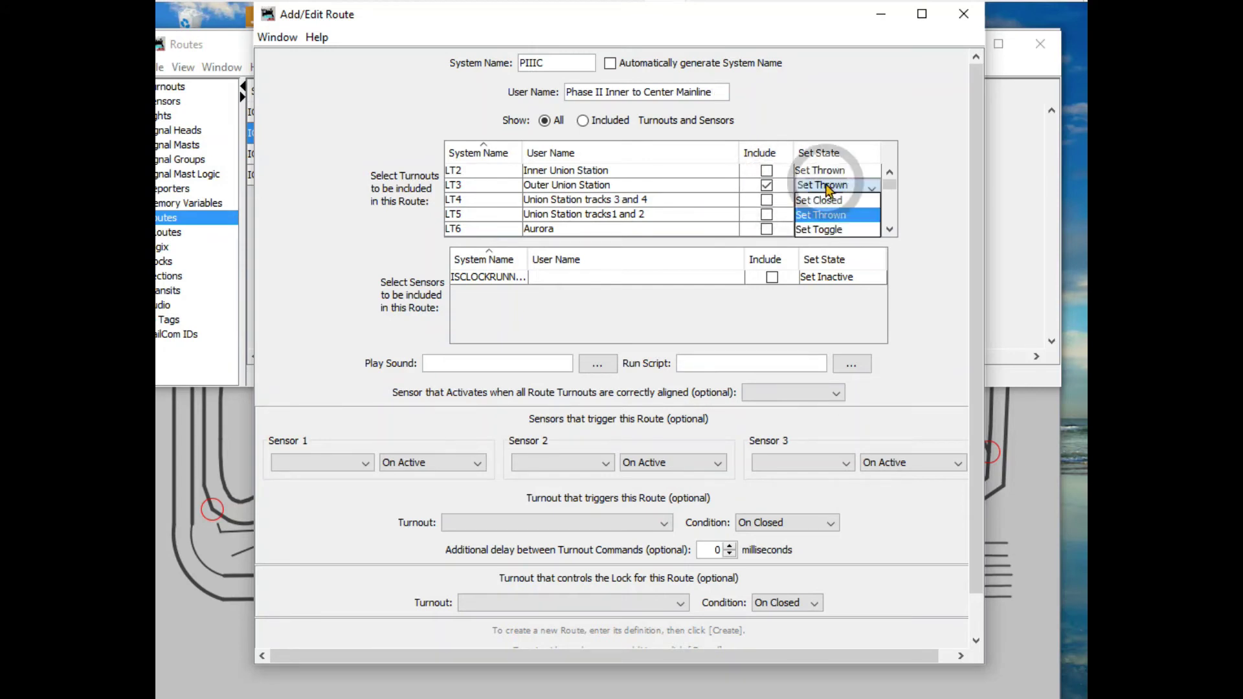
{"action": "left_click", "coordinate": [821, 198]}
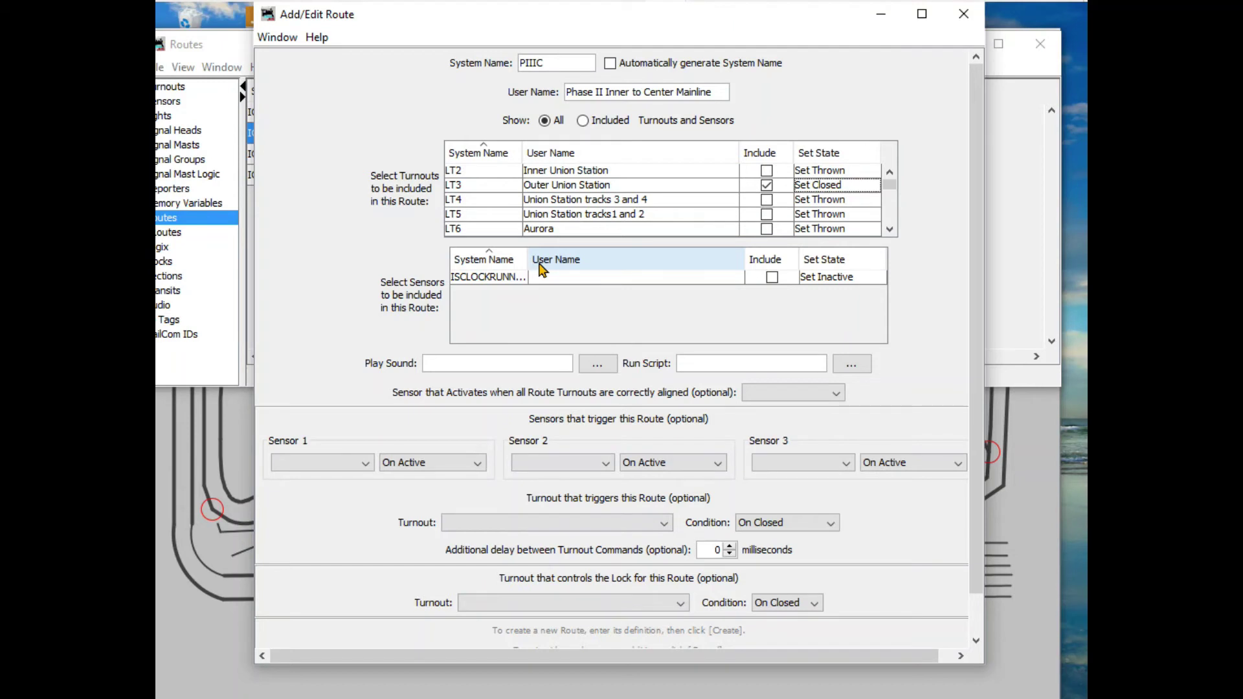
Step: Include turnout LT43 Union Station Outer North in the route with its state as Set Closed
{"action": "scroll", "coordinate": [639, 198], "scroll_direction": "down", "scroll_amount": 1}
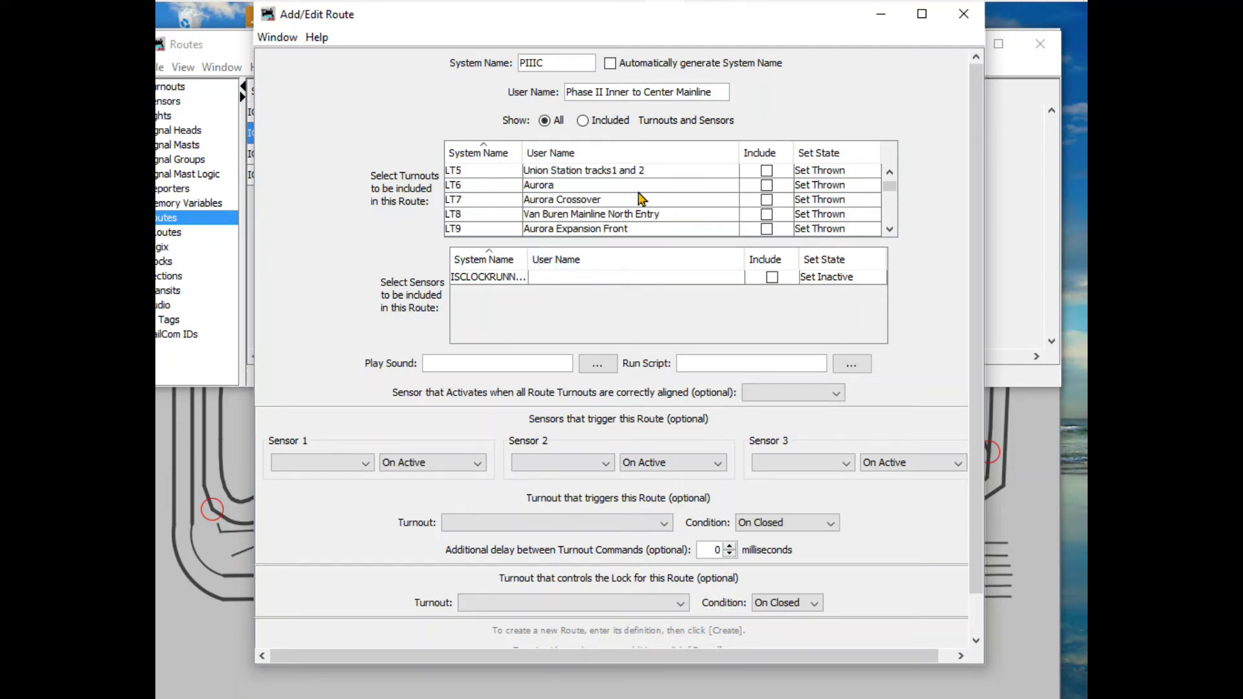
{"action": "scroll", "coordinate": [643, 198], "scroll_direction": "down", "scroll_amount": 17}
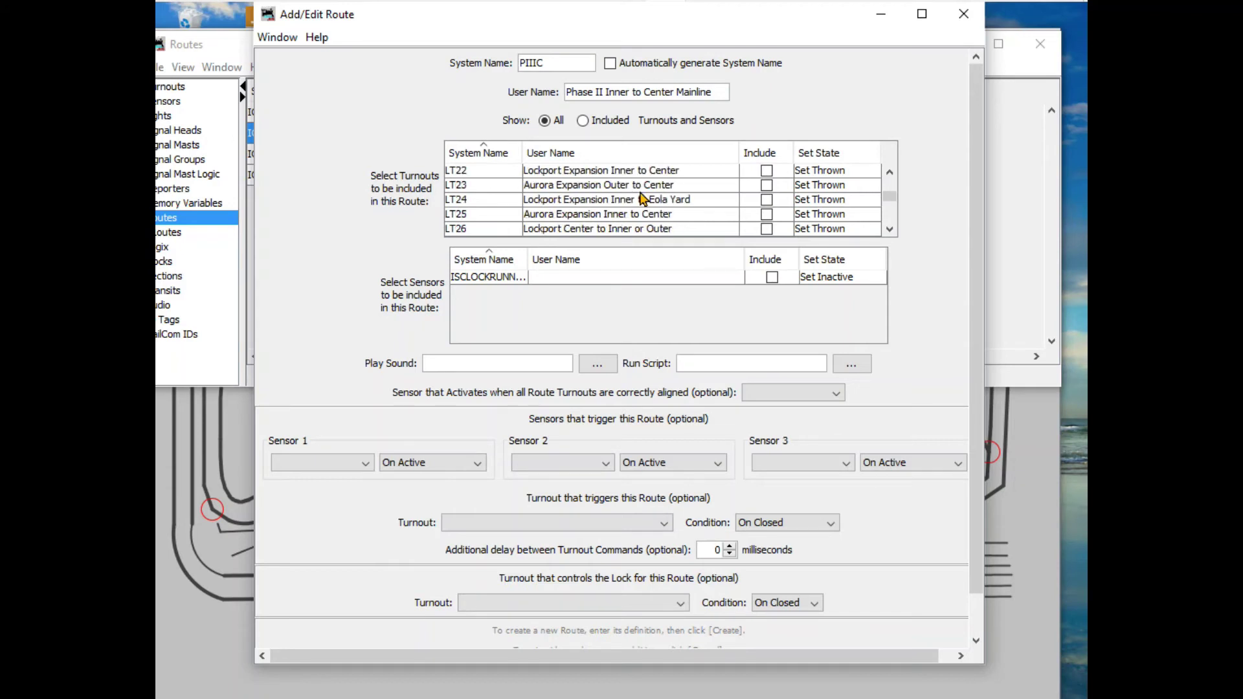
{"action": "scroll", "coordinate": [643, 198], "scroll_direction": "up", "scroll_amount": 3}
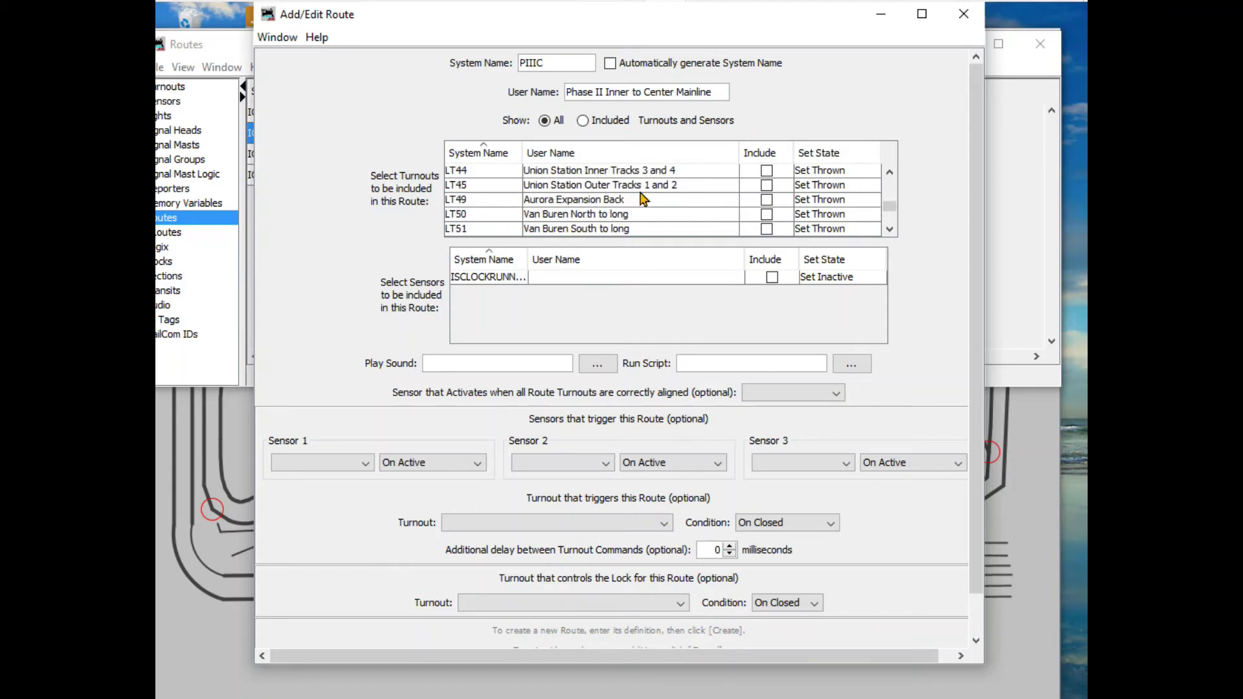
{"action": "scroll", "coordinate": [643, 198], "scroll_direction": "up", "scroll_amount": 1}
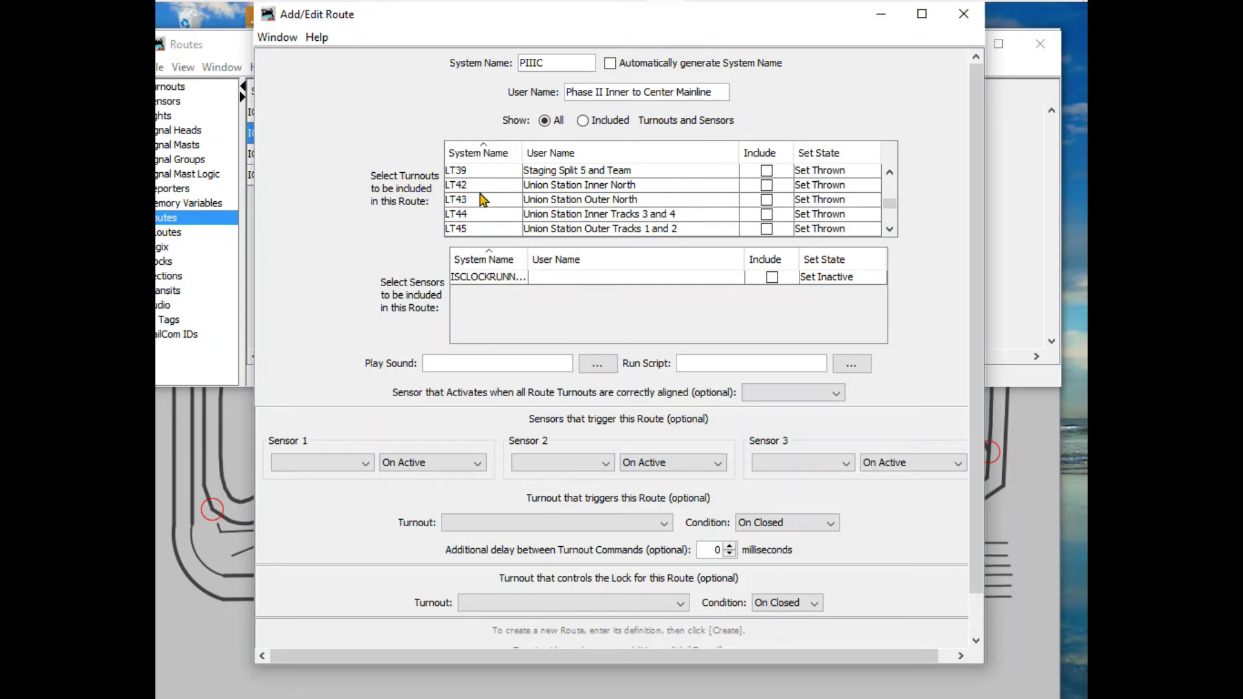
{"action": "left_click", "coordinate": [767, 201]}
{"action": "left_click", "coordinate": [831, 200]}
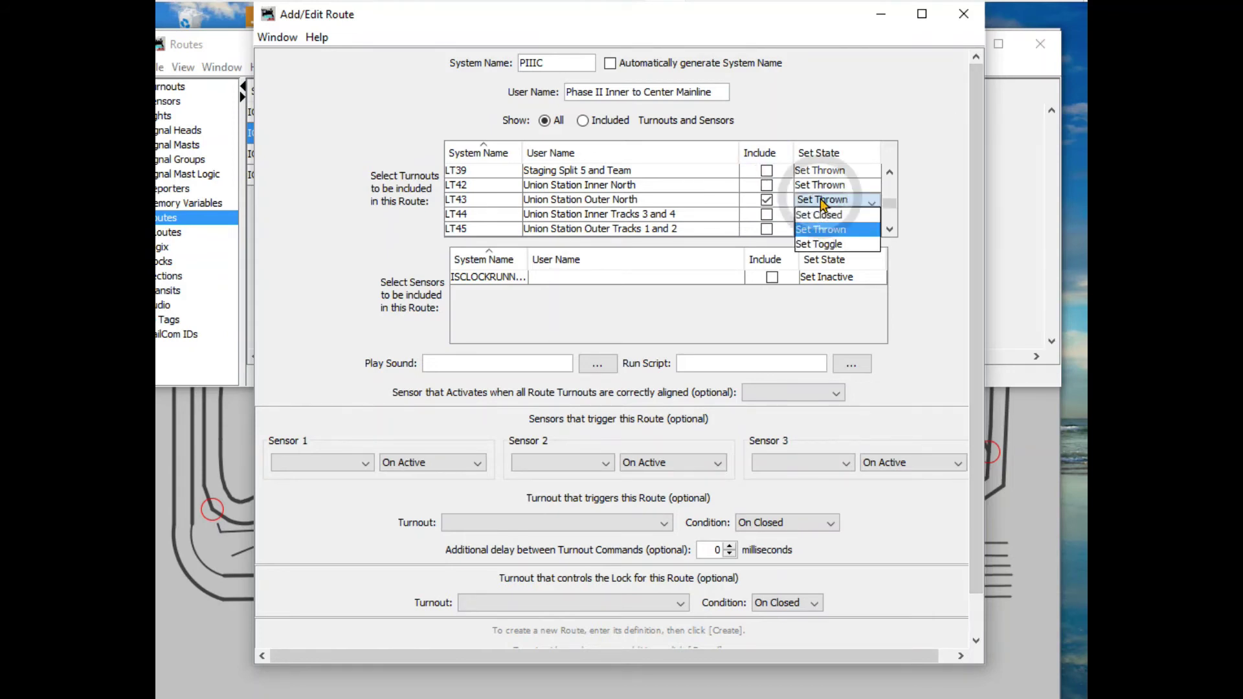
{"action": "left_click", "coordinate": [840, 217]}
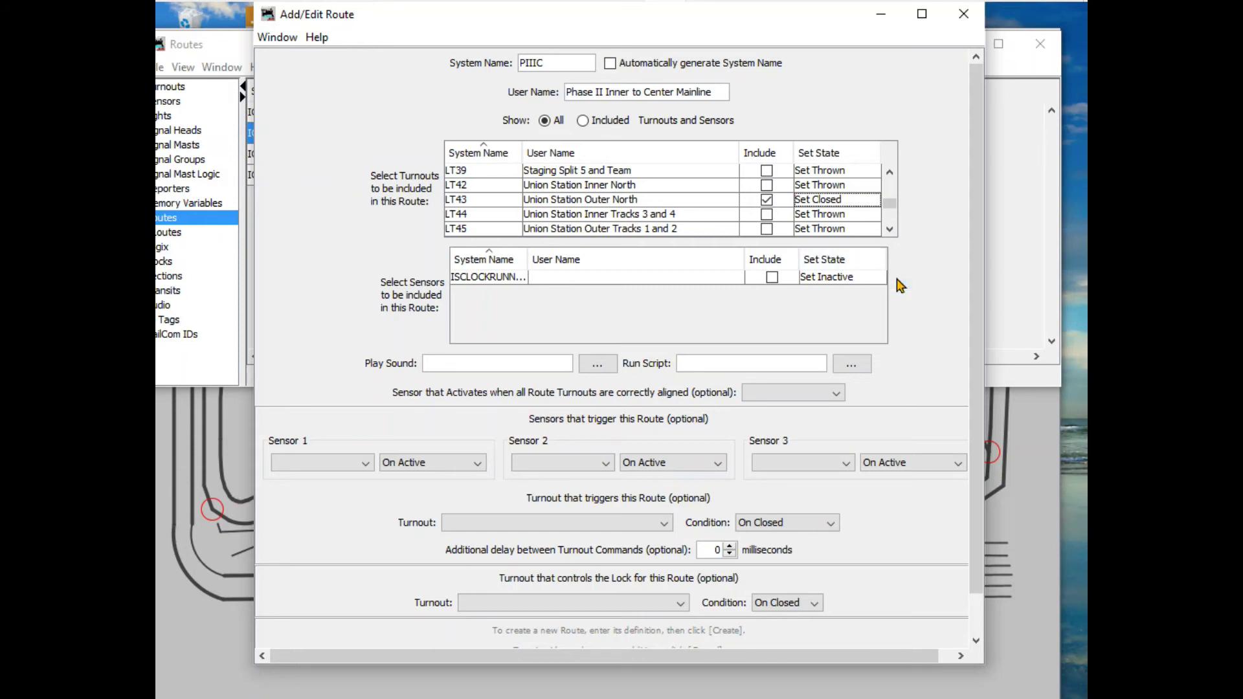
Step: Include turnout LT7 Aurora Crossover as Set Closed, and also include LT9 Aurora Expansion Front in the route
{"action": "scroll", "coordinate": [593, 220], "scroll_direction": "up", "scroll_amount": 10}
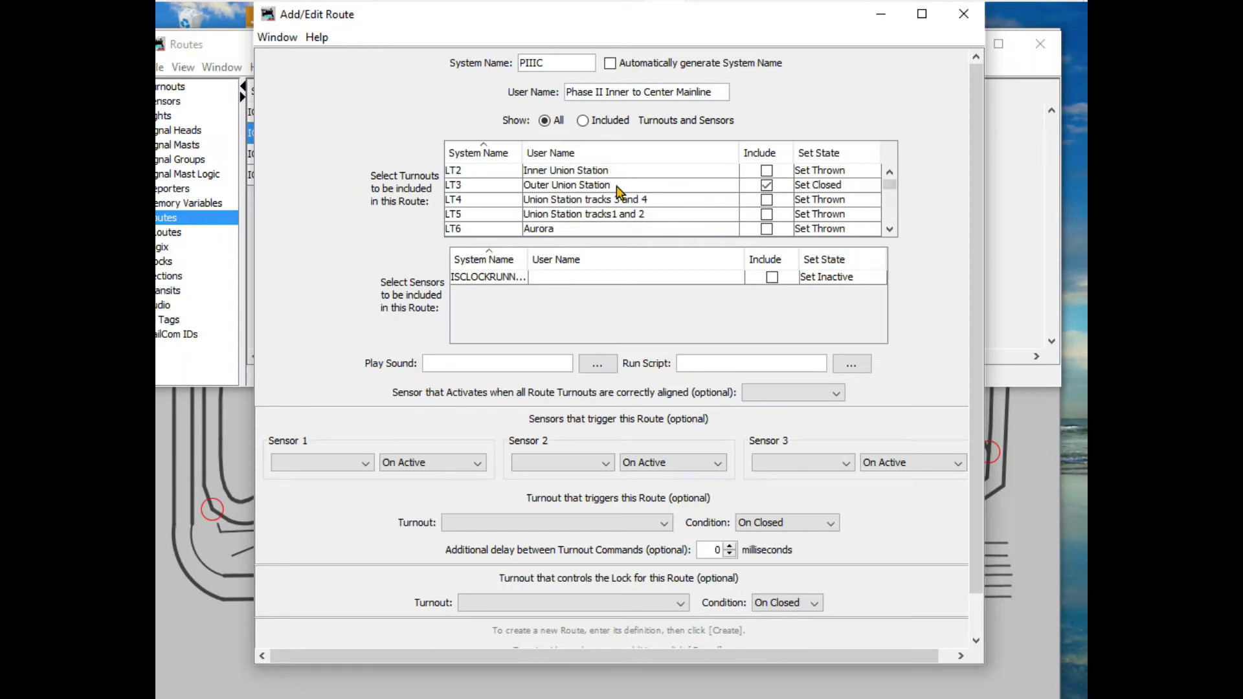
{"action": "scroll", "coordinate": [625, 207], "scroll_direction": "down", "scroll_amount": 1}
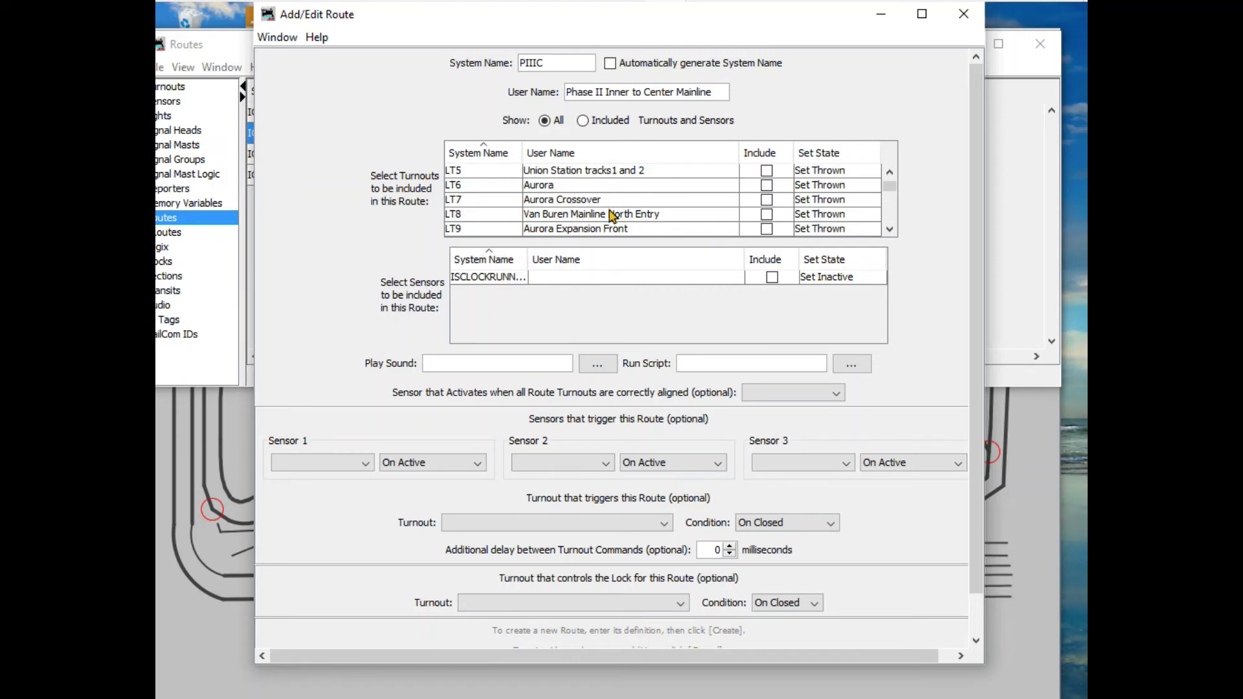
{"action": "left_click", "coordinate": [766, 201]}
{"action": "left_click", "coordinate": [819, 201]}
{"action": "left_click", "coordinate": [819, 214]}
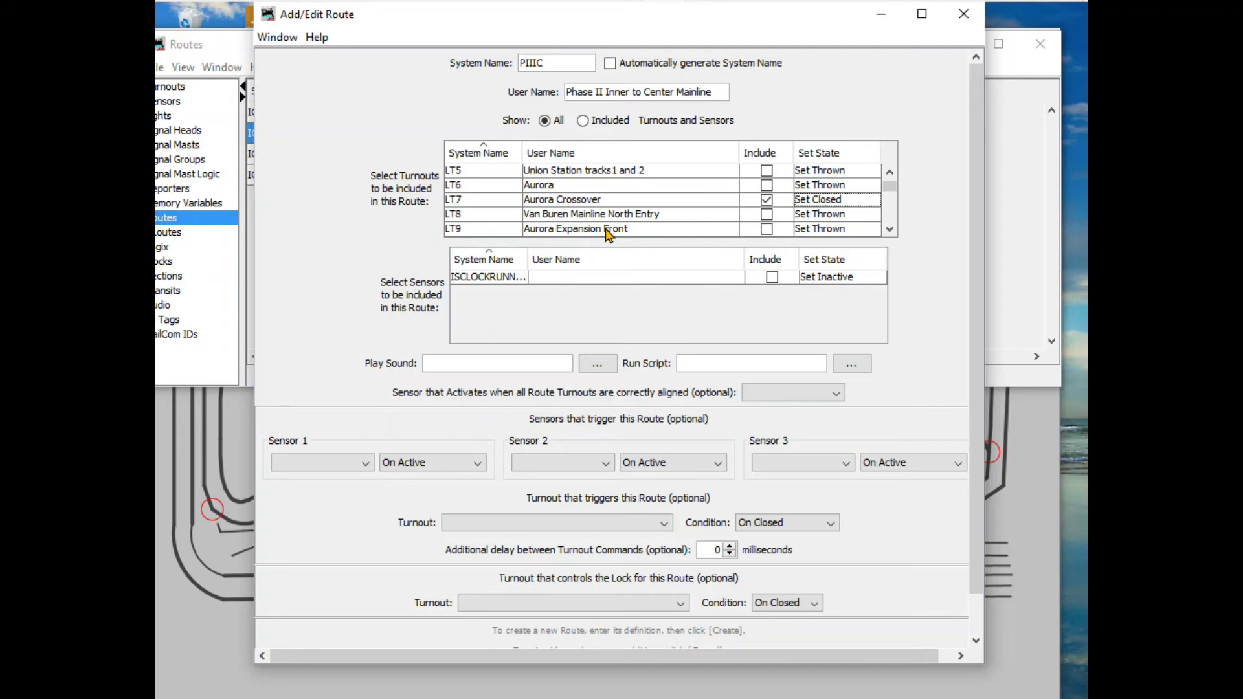
{"action": "left_click", "coordinate": [767, 229]}
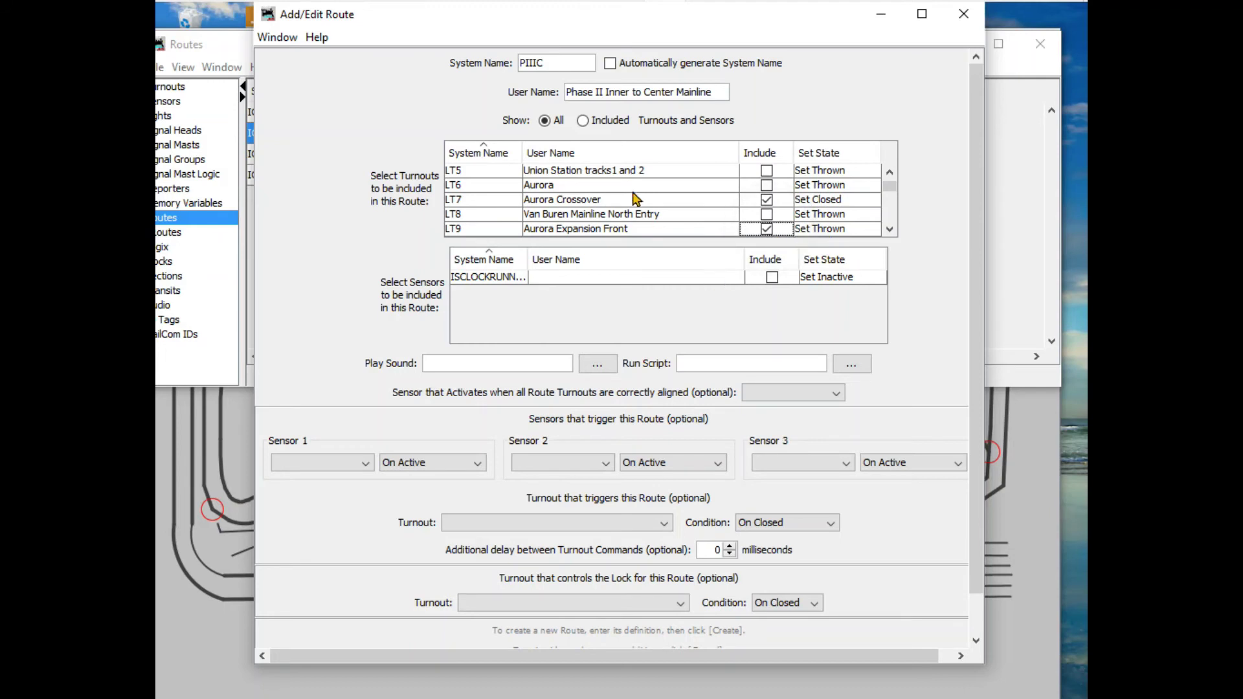
Step: Include turnout LT25 Aurora Expansion Inner to Center as Set Closed, and also include LT29 Aurora Center to Outer/Inner
{"action": "scroll", "coordinate": [639, 199], "scroll_direction": "down", "scroll_amount": 1}
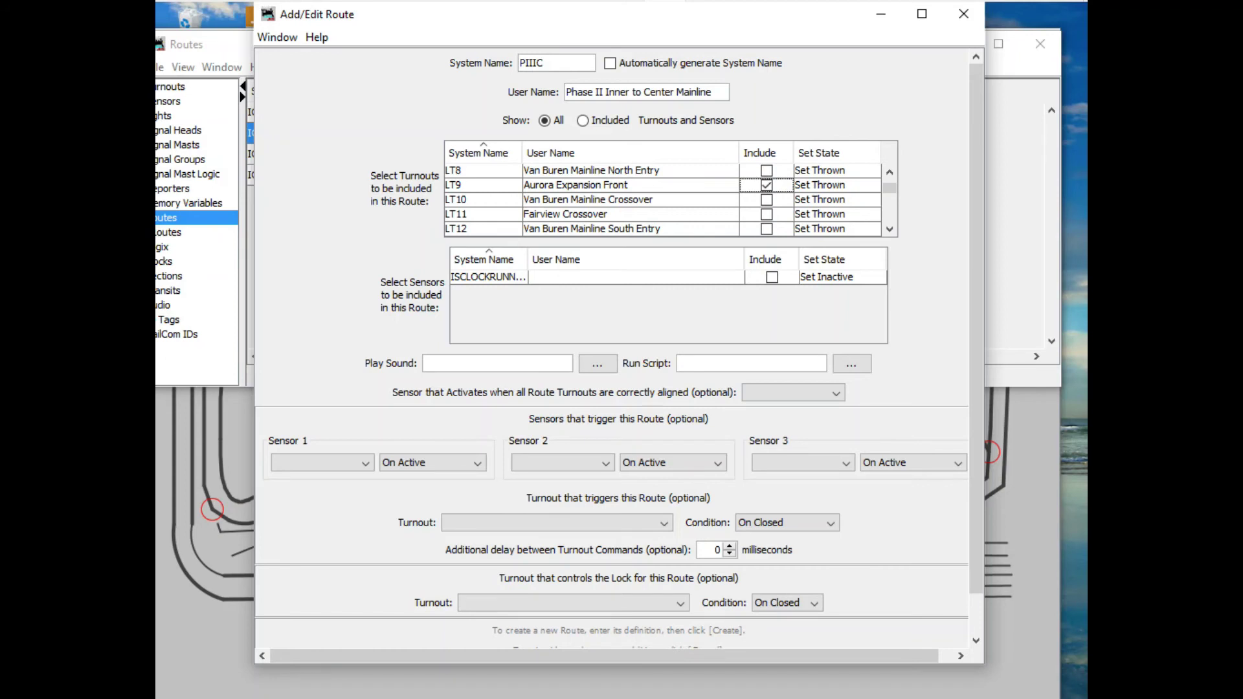
{"action": "scroll", "coordinate": [655, 217], "scroll_direction": "down", "scroll_amount": 2}
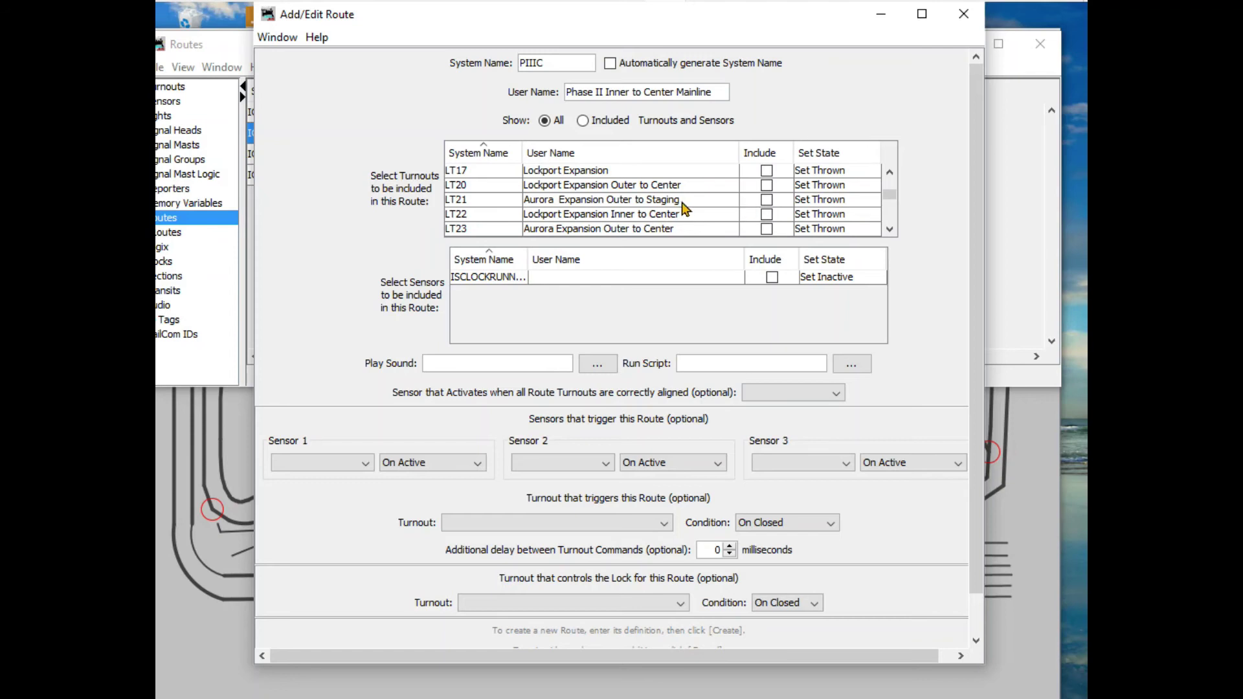
{"action": "scroll", "coordinate": [596, 194], "scroll_direction": "down", "scroll_amount": 1}
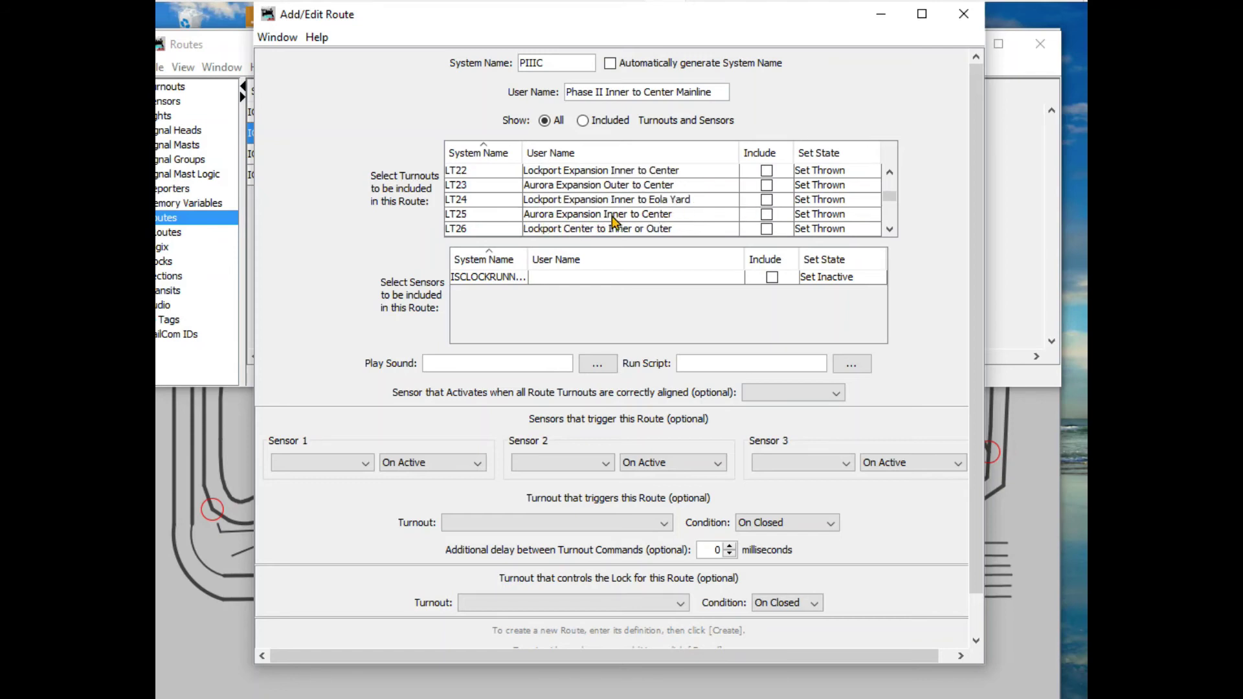
{"action": "left_click", "coordinate": [766, 215]}
{"action": "left_click", "coordinate": [820, 214]}
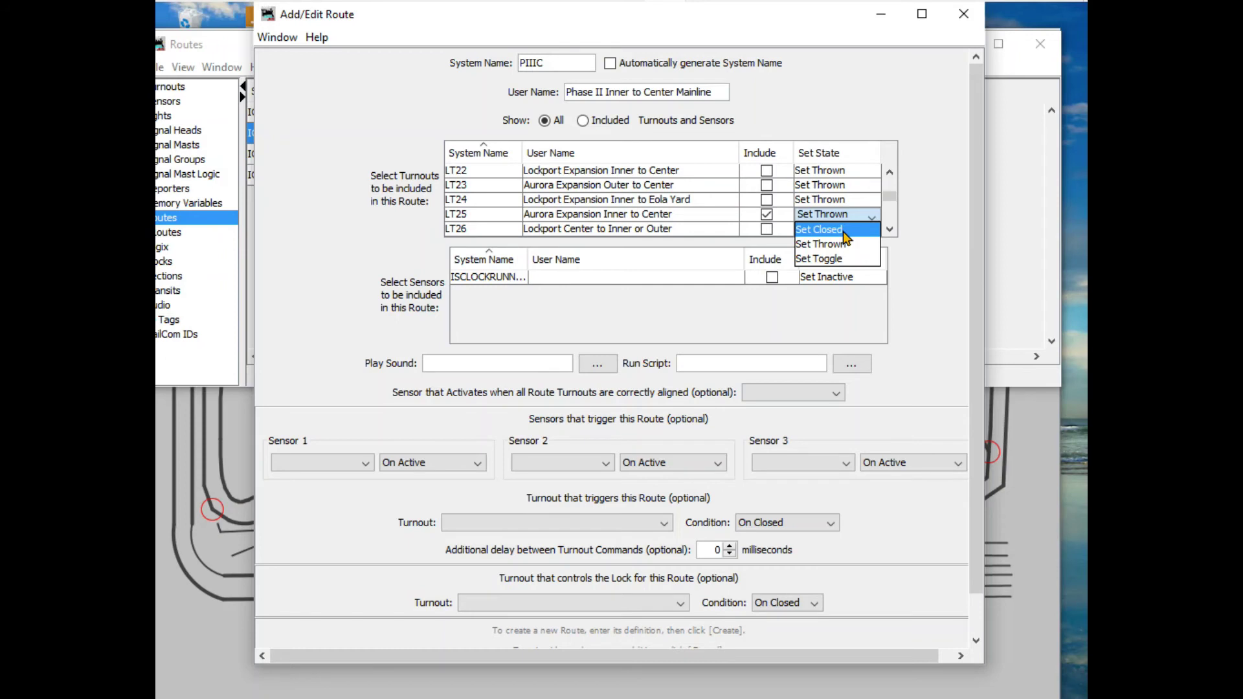
{"action": "left_click", "coordinate": [830, 217]}
{"action": "left_click", "coordinate": [819, 229]}
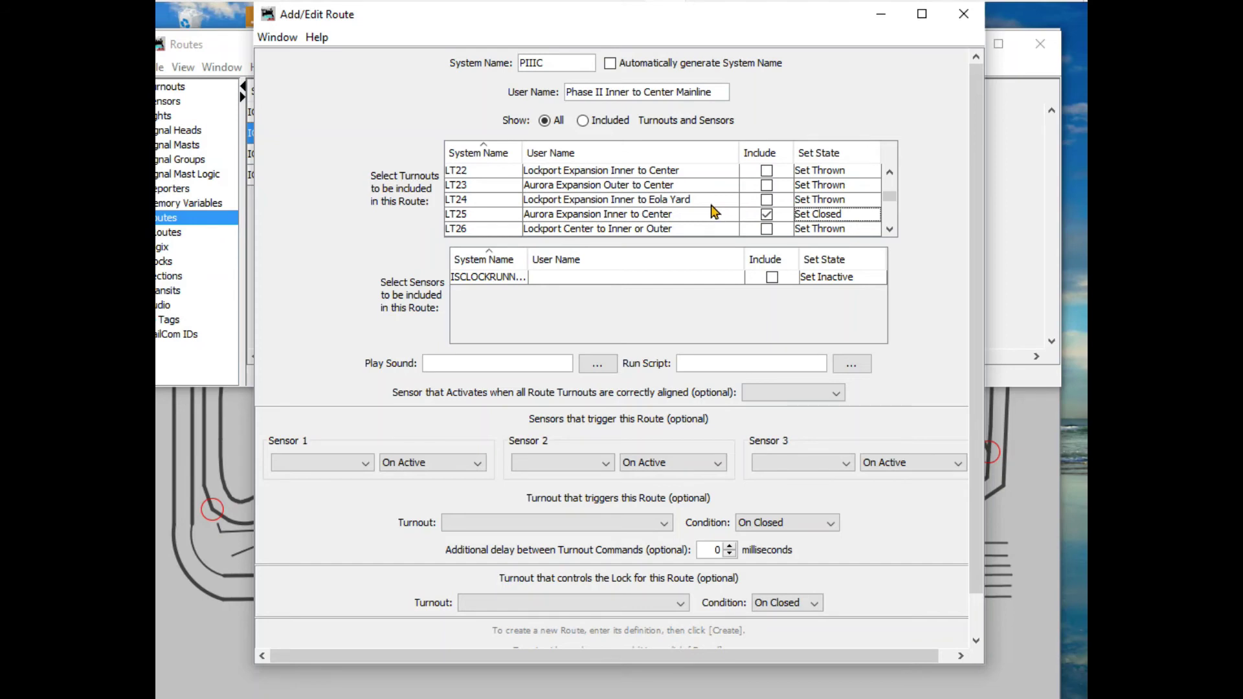
{"action": "scroll", "coordinate": [715, 212], "scroll_direction": "down", "scroll_amount": 1}
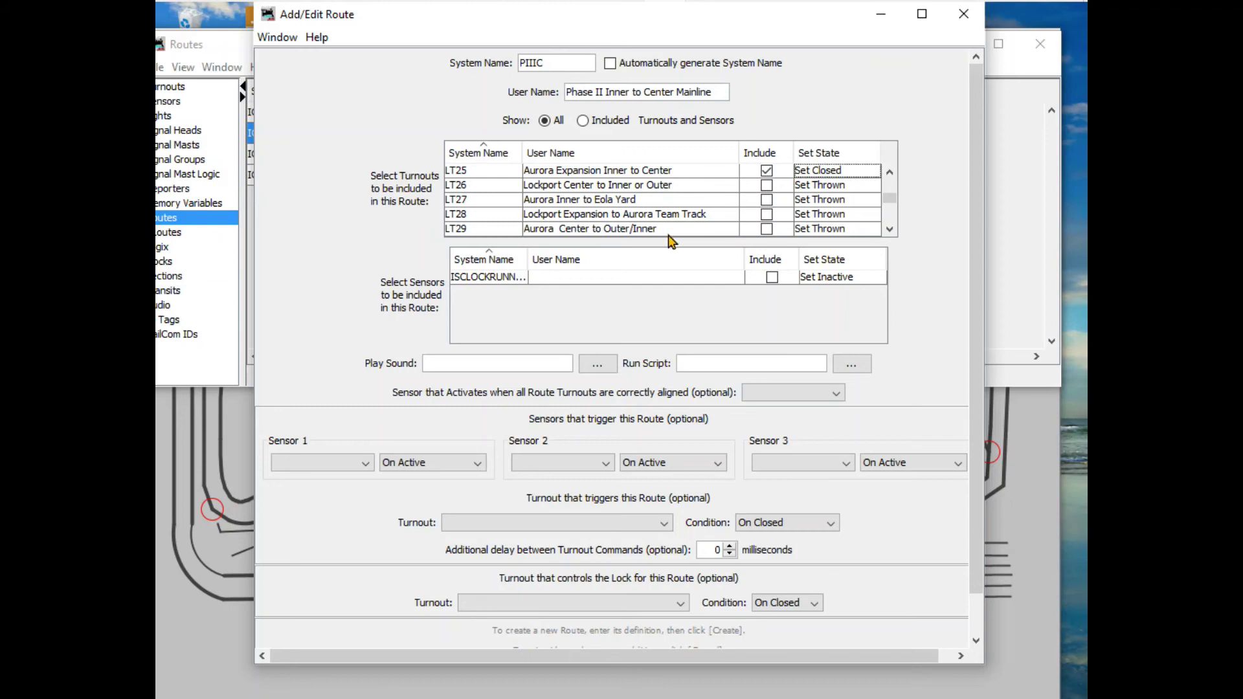
{"action": "left_click", "coordinate": [766, 228]}
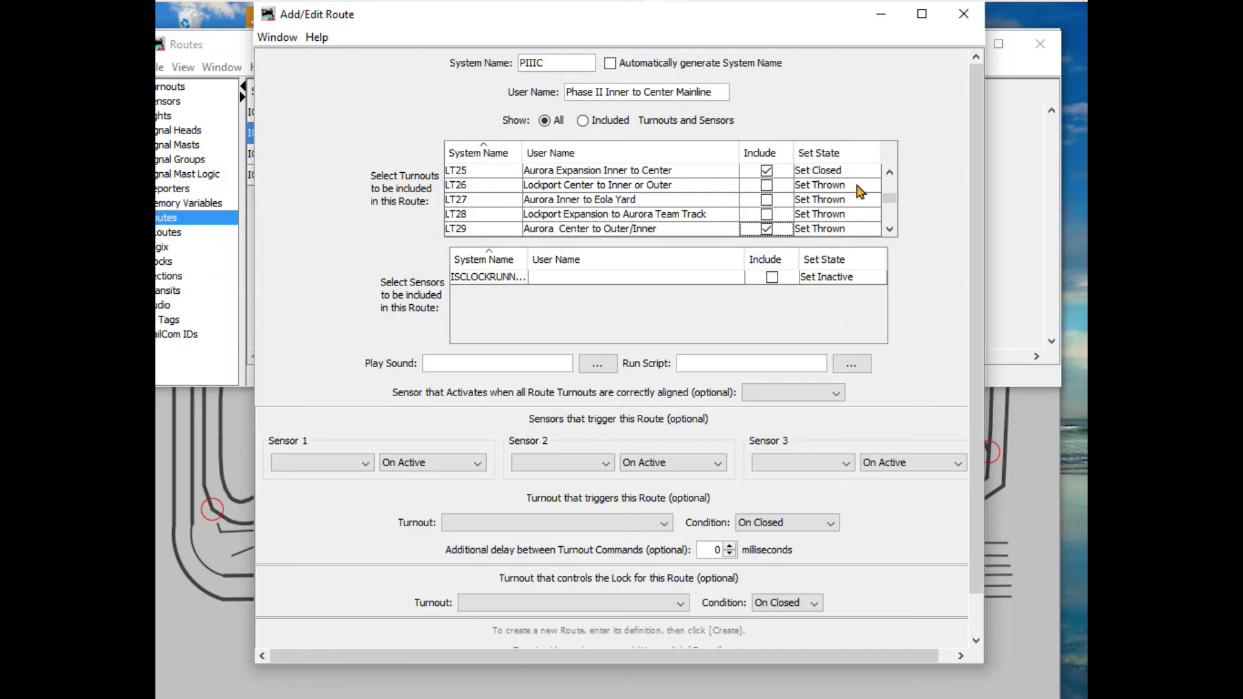
Step: Switch to the My Layout panel and test the turnout at the lower-centre junction just above the staging tracks
{"action": "left_click", "coordinate": [1040, 600]}
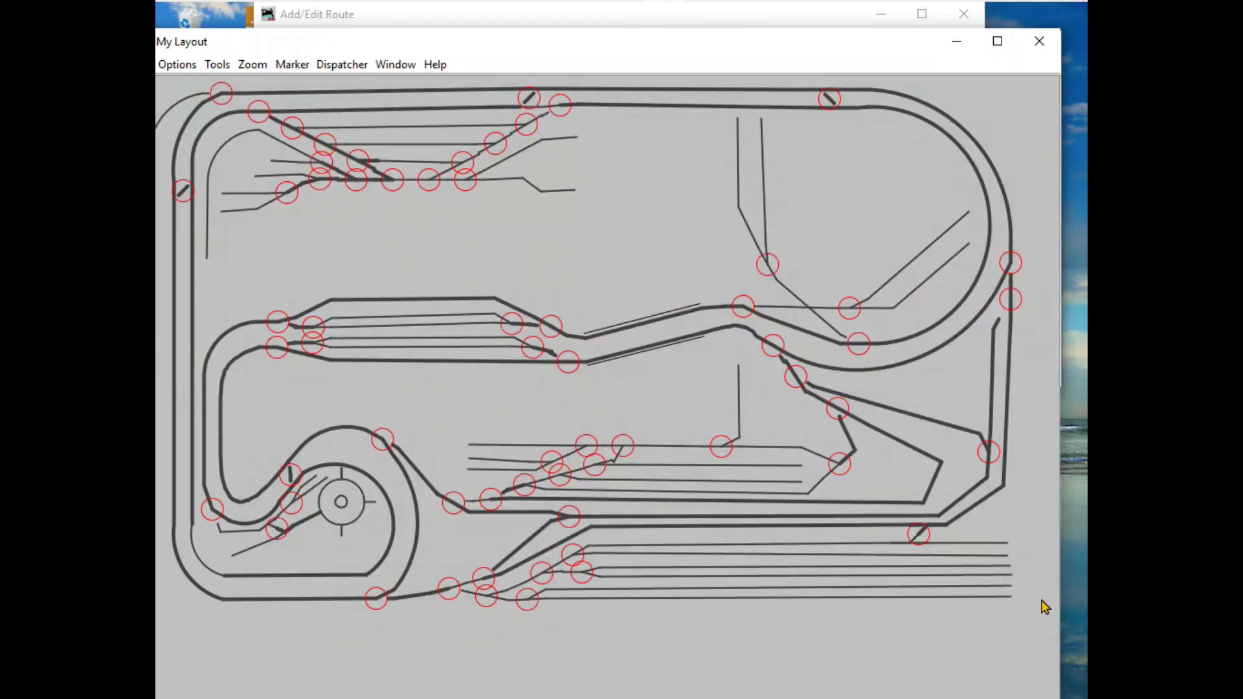
{"action": "left_click", "coordinate": [566, 520]}
{"action": "left_click", "coordinate": [565, 522]}
{"action": "left_click", "coordinate": [566, 521]}
Step: Return to the Add/Edit Route window for PIIIC and change the state of turnout LT29 to Set Closed
{"action": "mouse_move", "coordinate": [446, 13]}
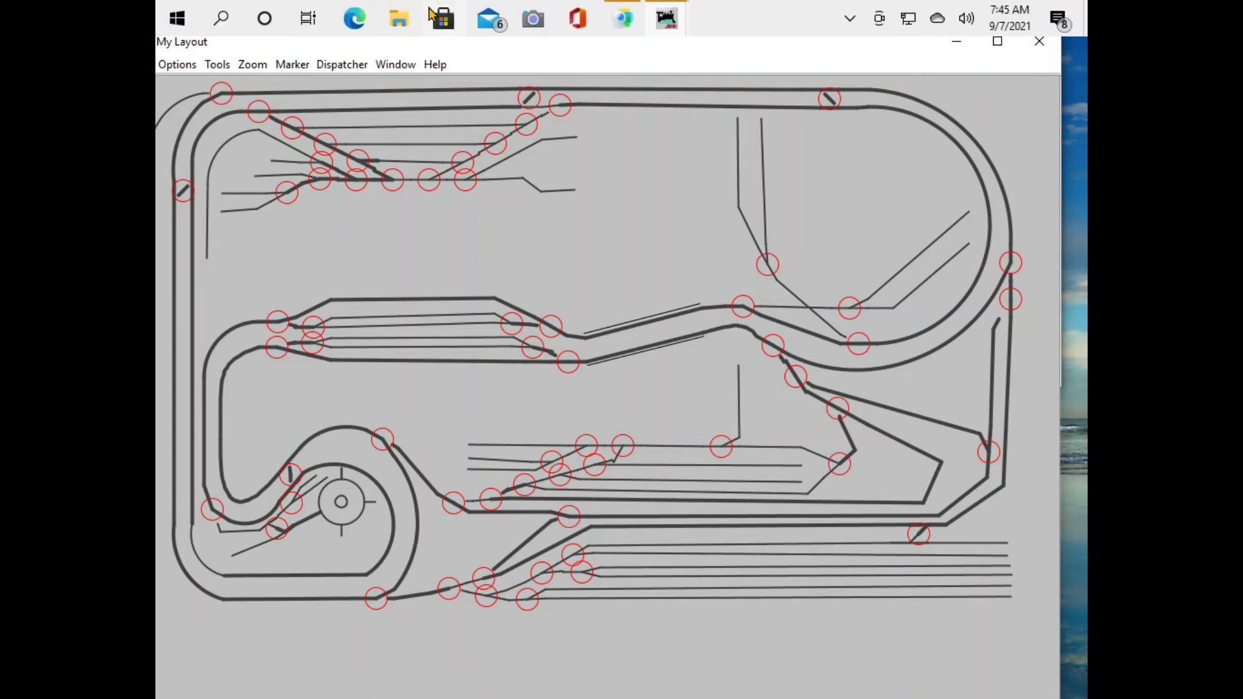
{"action": "mouse_move", "coordinate": [667, 23]}
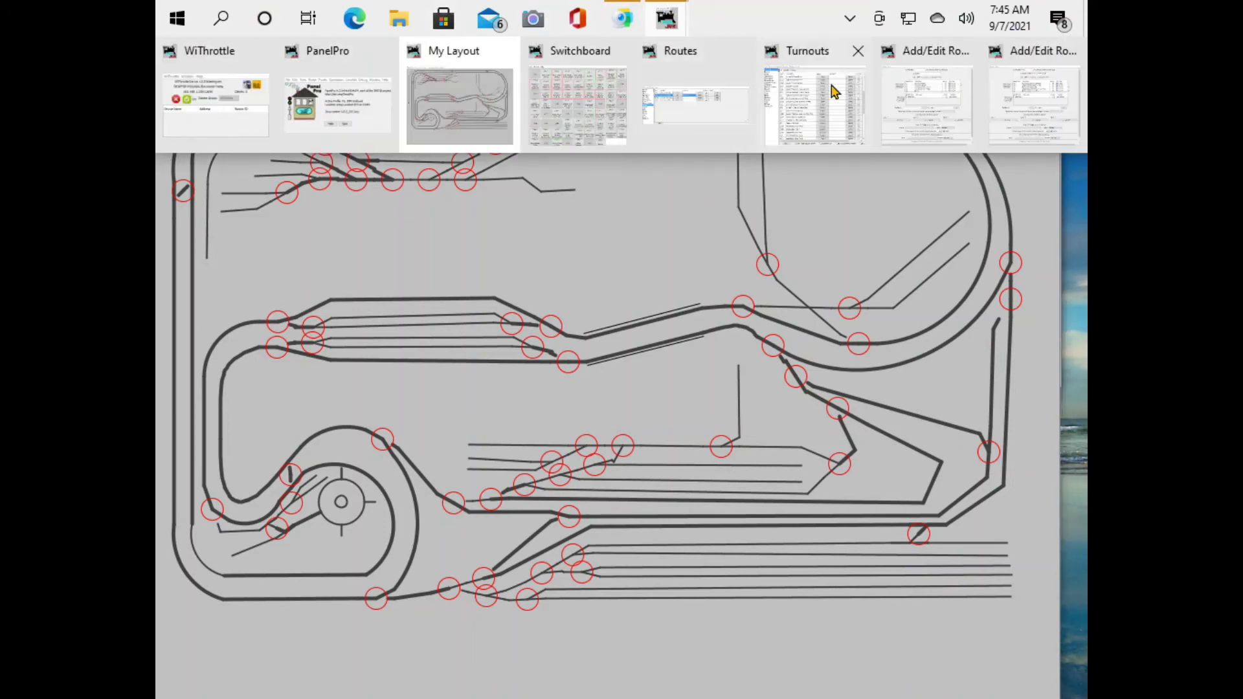
{"action": "mouse_move", "coordinate": [814, 109]}
{"action": "left_click", "coordinate": [688, 126]}
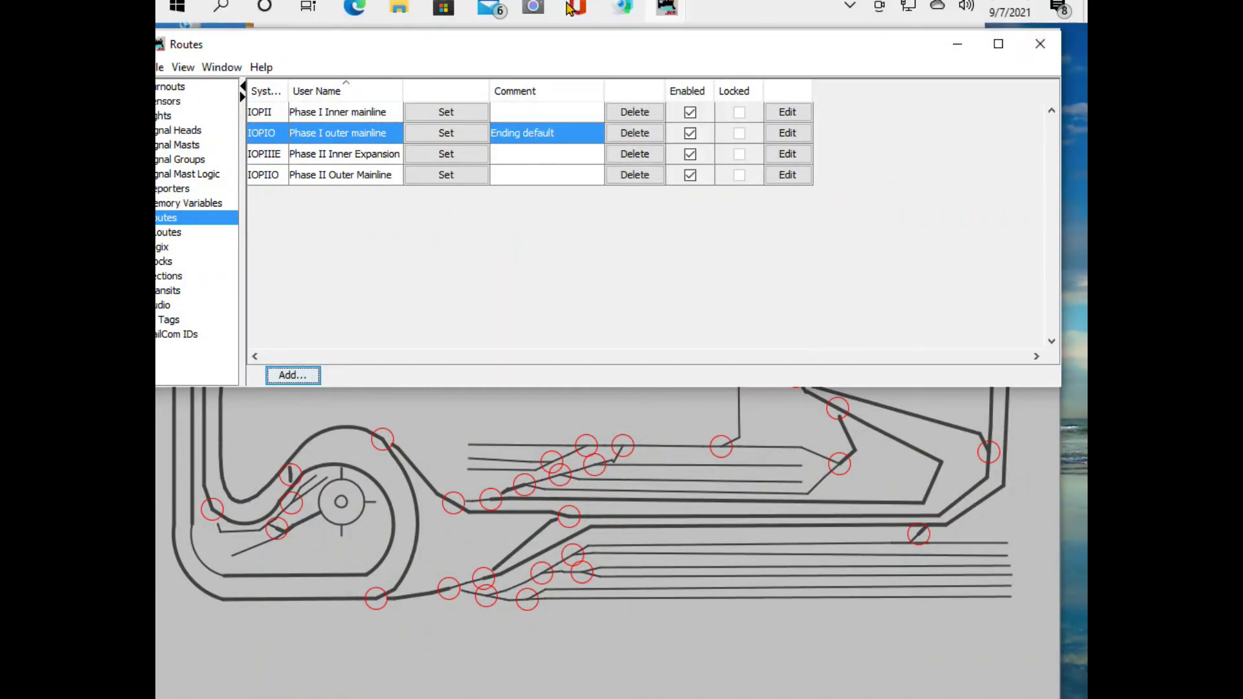
{"action": "left_click", "coordinate": [661, 20]}
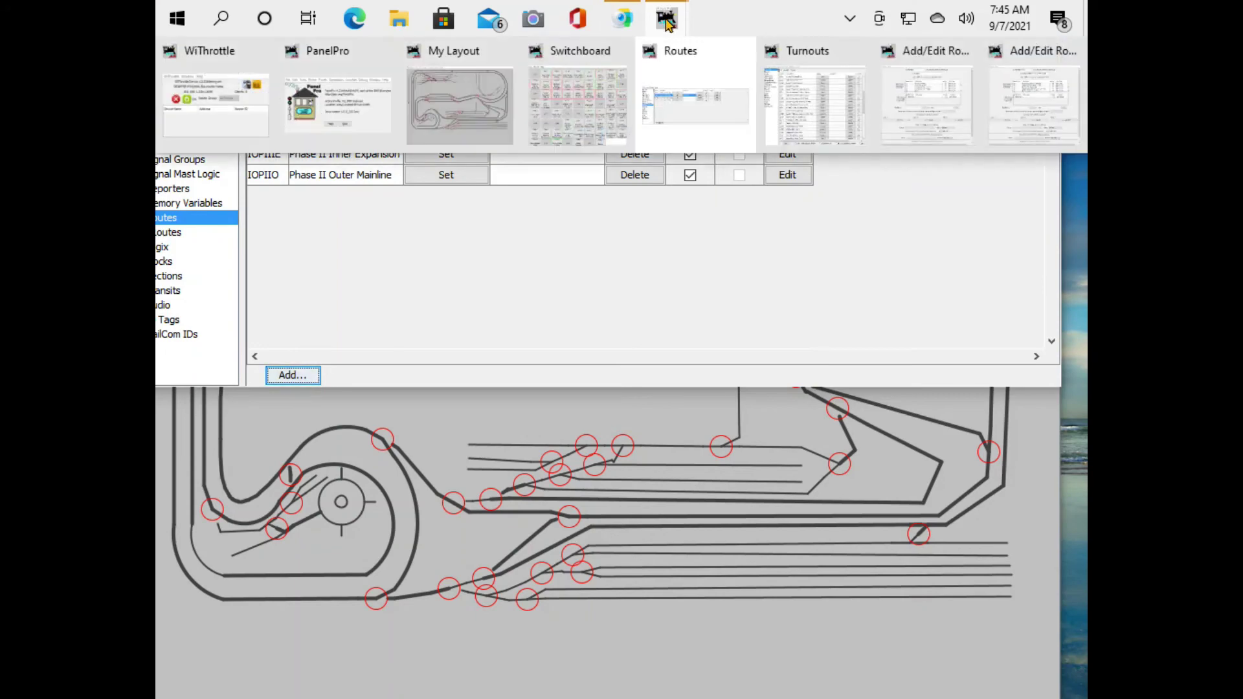
{"action": "mouse_move", "coordinate": [707, 134]}
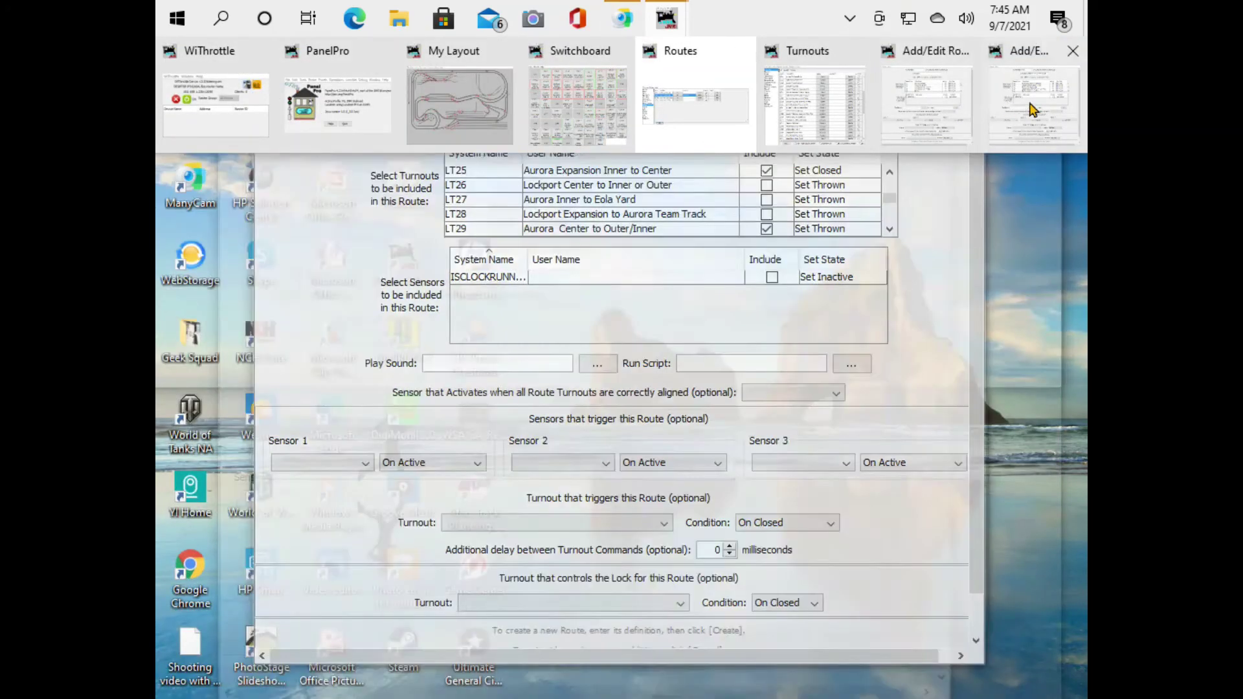
{"action": "left_click", "coordinate": [1033, 103]}
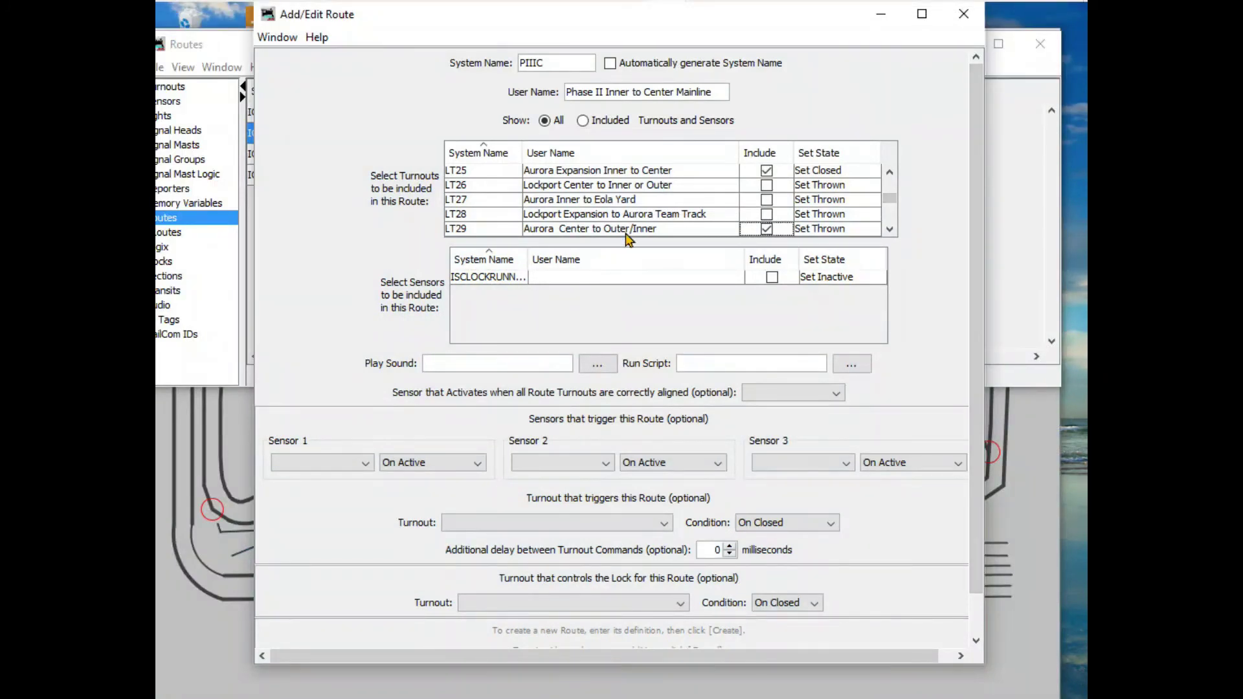
{"action": "left_click", "coordinate": [847, 231]}
{"action": "left_click", "coordinate": [834, 243]}
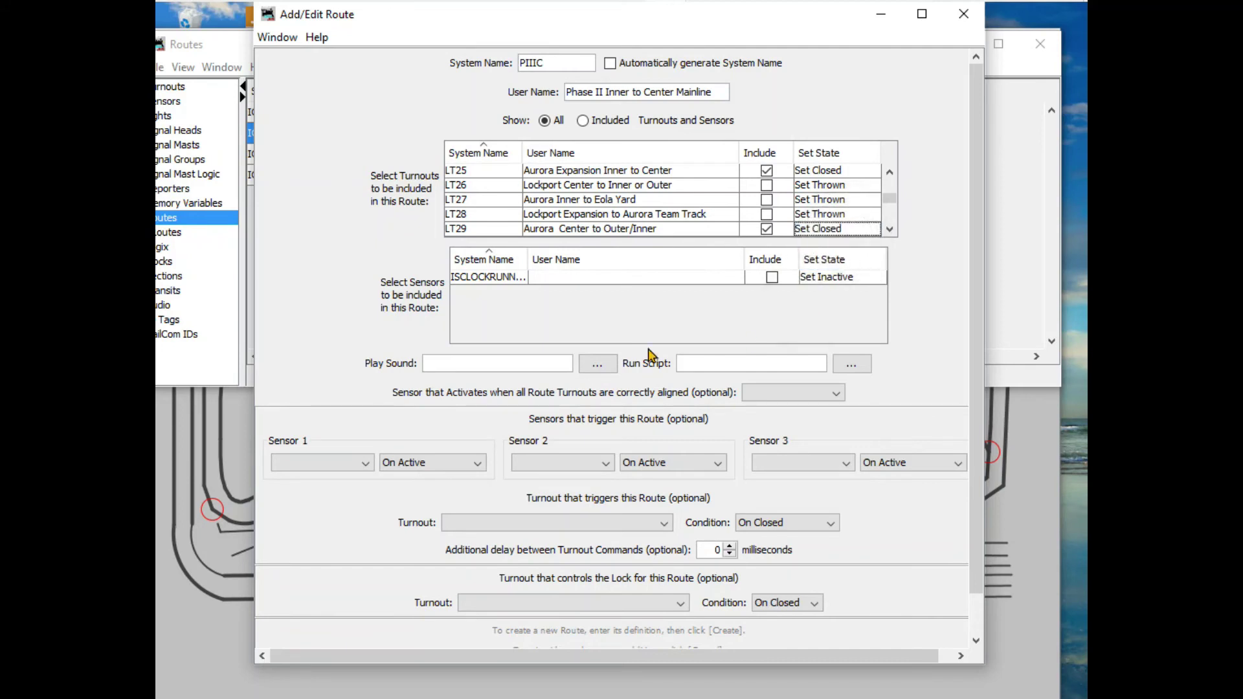